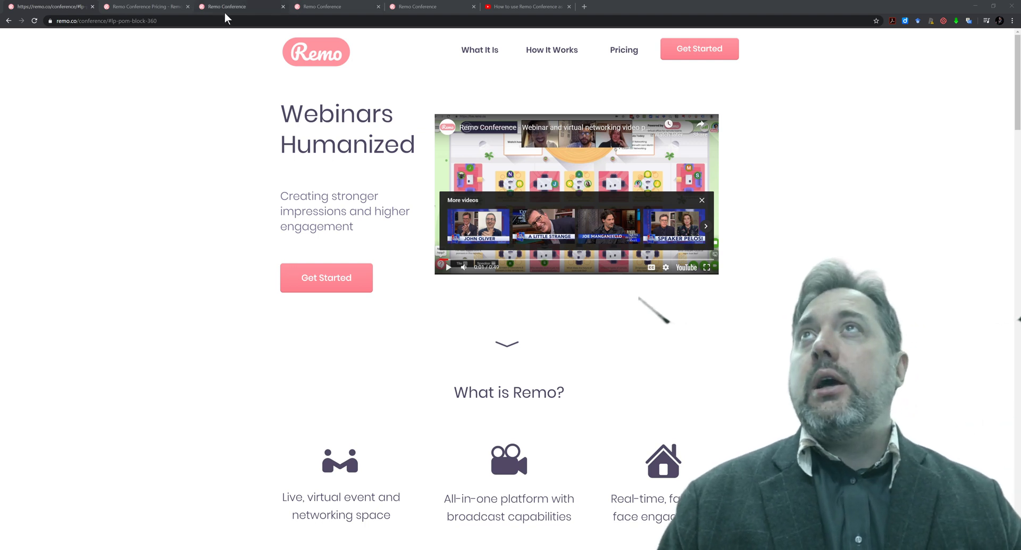
# Examine the Remo Conference pricing plans and compare their attendee, table and event limits
pyautogui.click(164, 6)
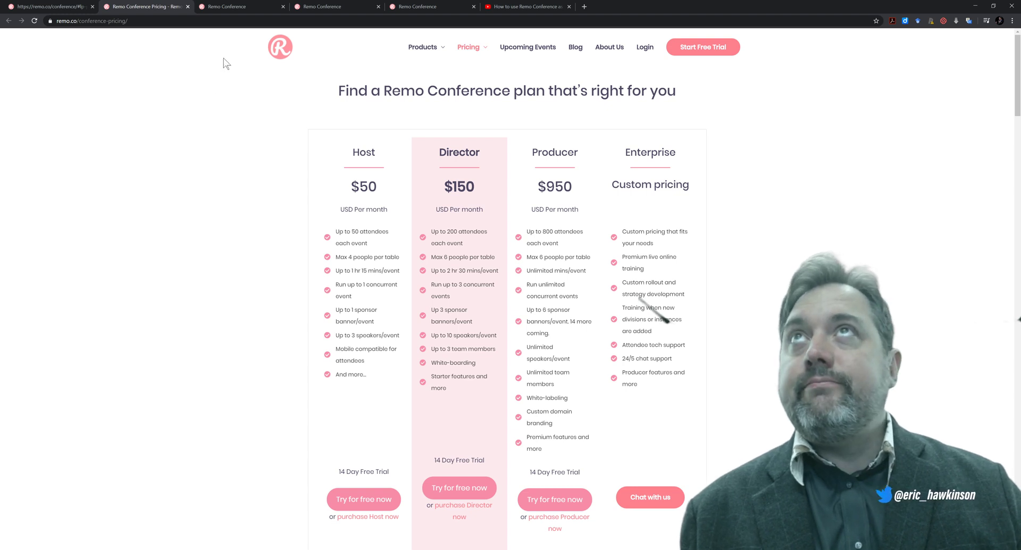
pyautogui.click(221, 9)
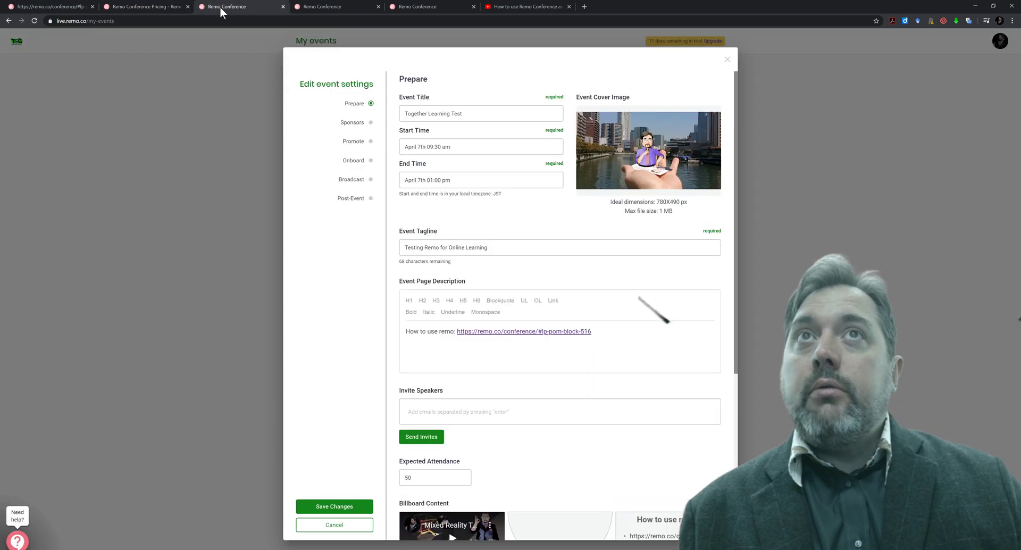
pyautogui.click(169, 6)
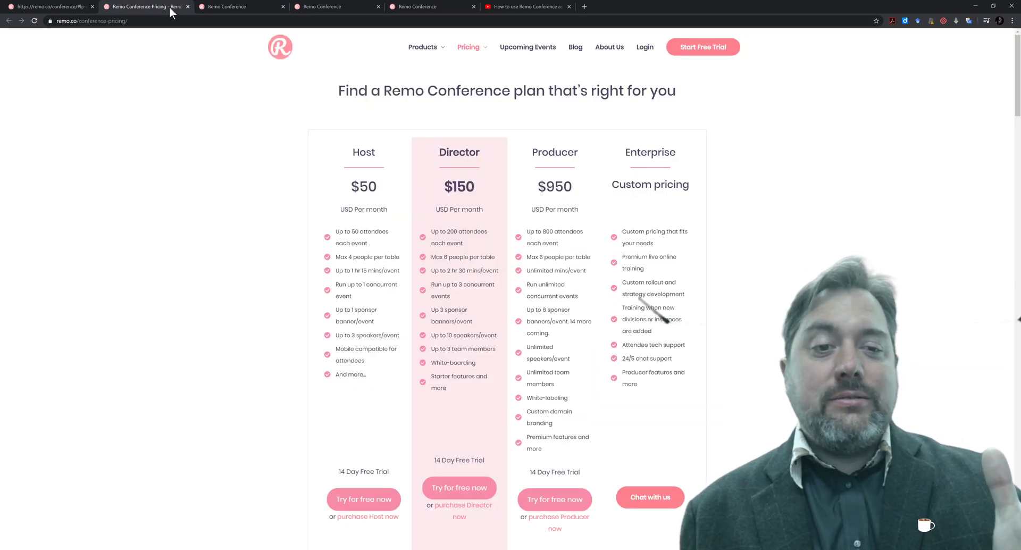
# Return to My events and open the Together Learning Test event for editing
pyautogui.click(213, 6)
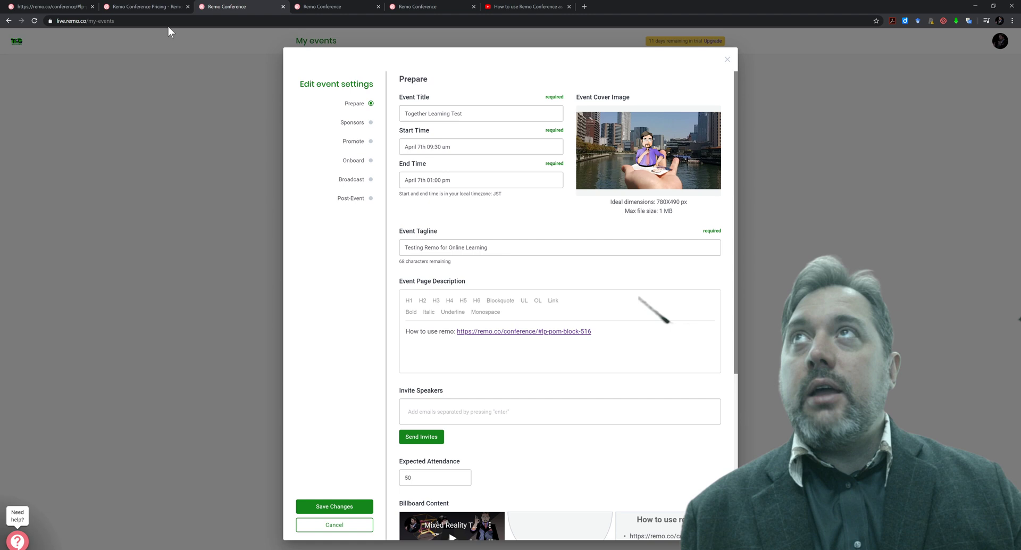
pyautogui.click(9, 20)
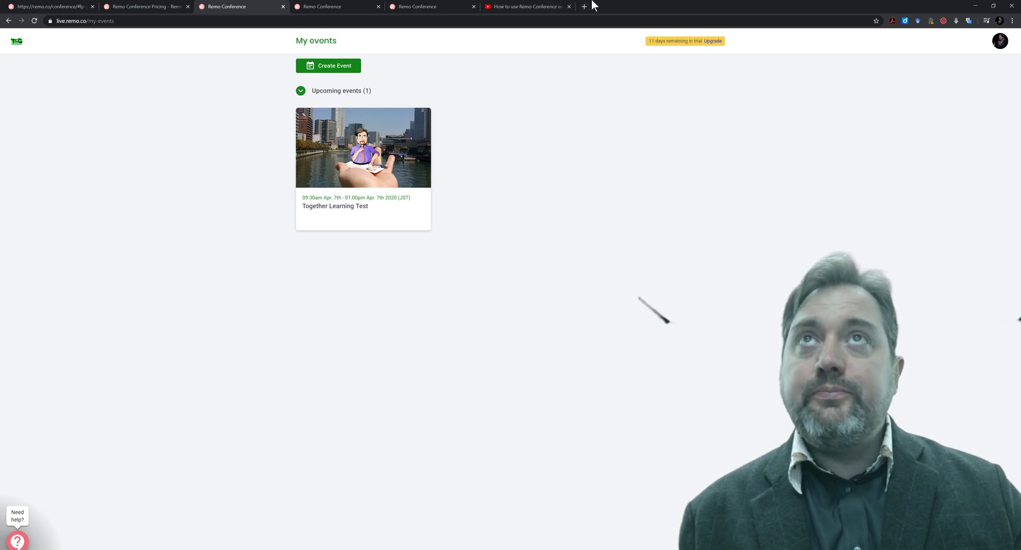
pyautogui.moveTo(397, 158)
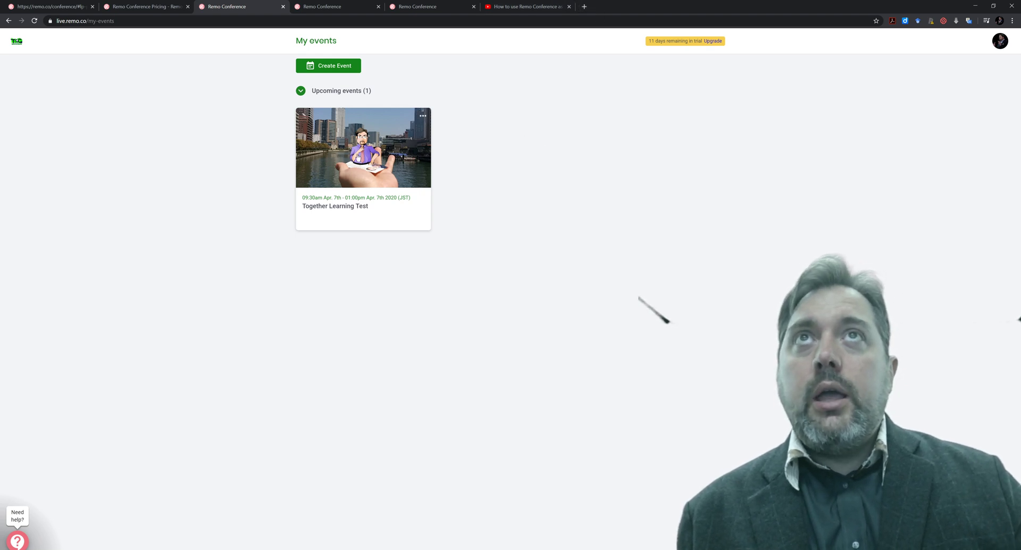
pyautogui.click(422, 118)
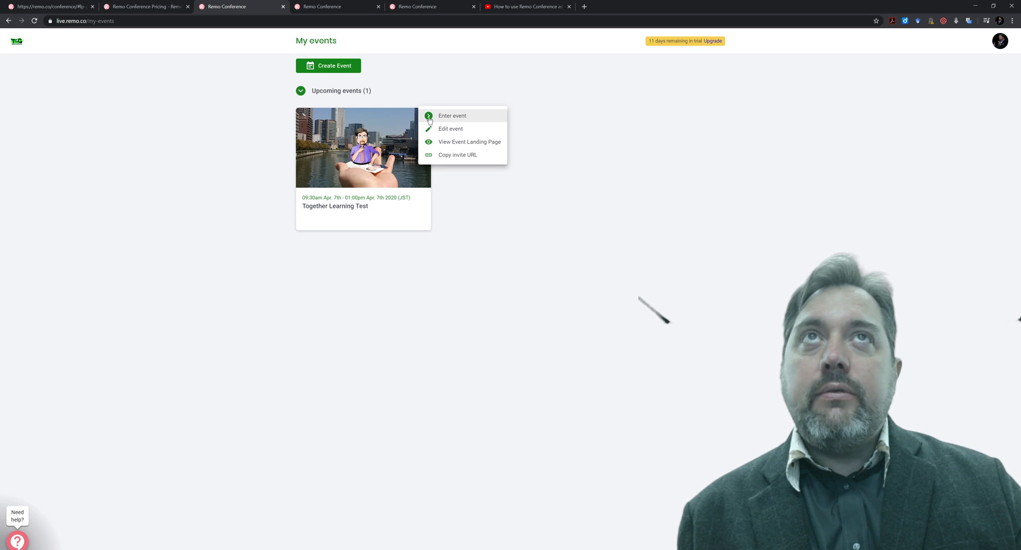
pyautogui.click(444, 129)
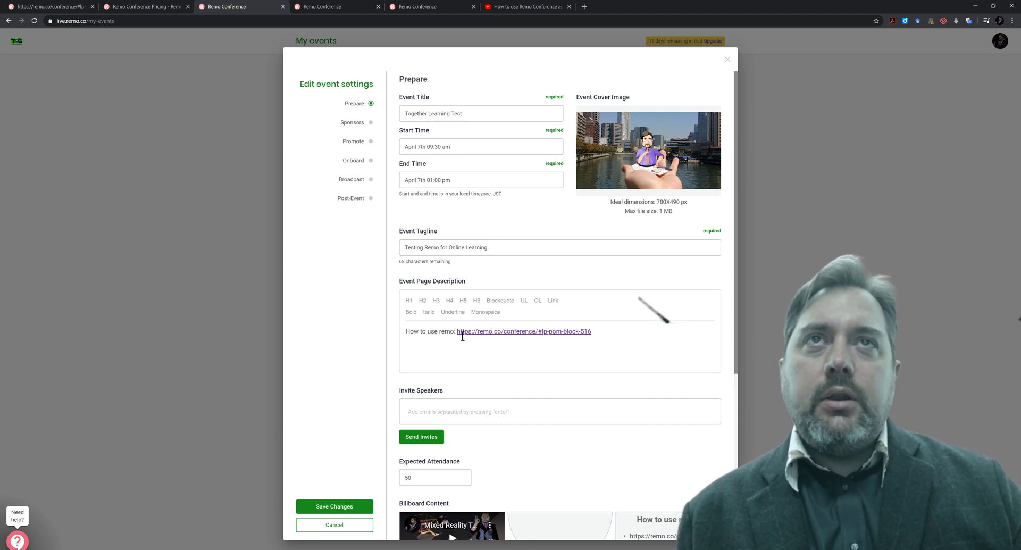
# Change the billboard content heading in the event's Prepare settings to "About me"
pyautogui.scroll(-2, 437, 365)
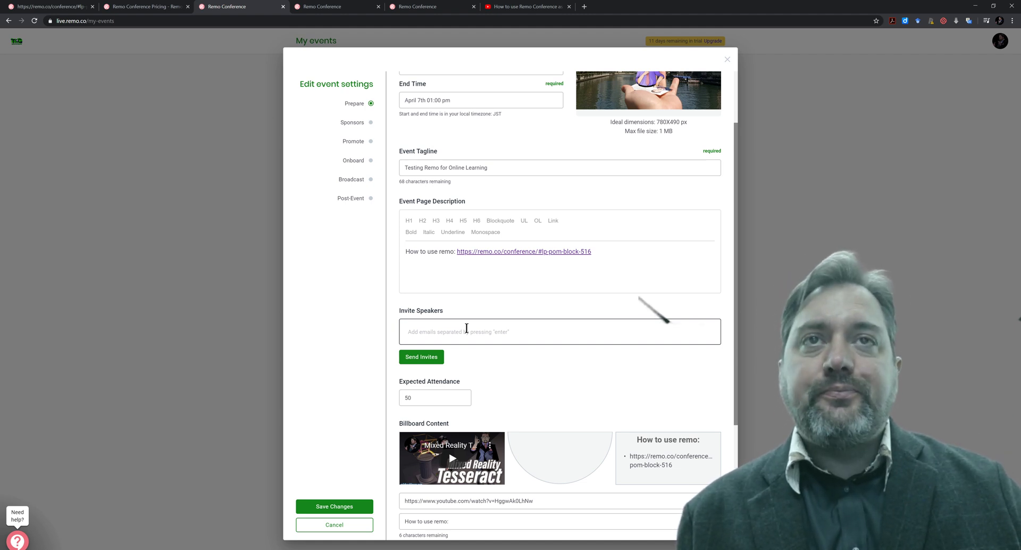
pyautogui.scroll(-3, 467, 328)
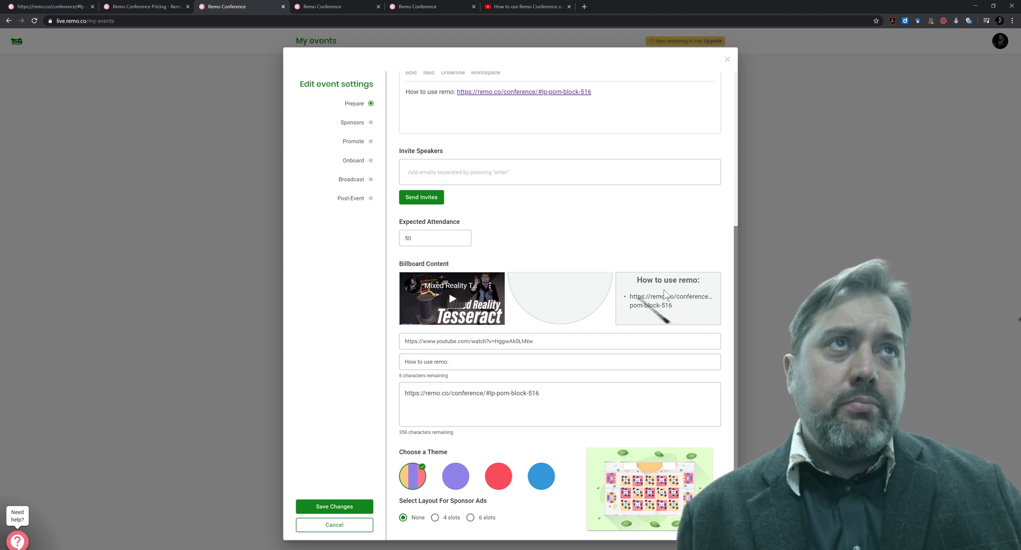
pyautogui.moveTo(461, 360); pyautogui.dragTo(379, 365)
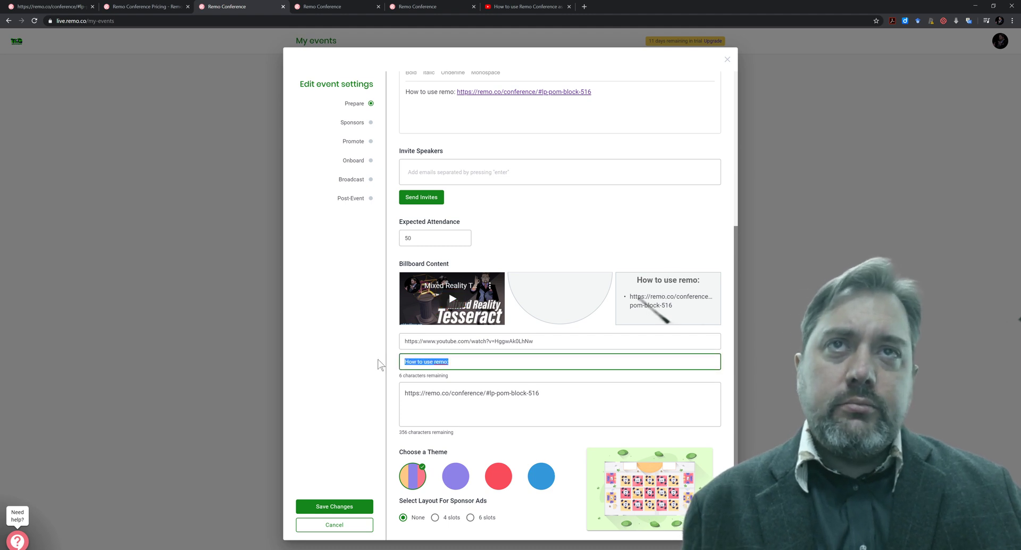
pyautogui.write('About me')
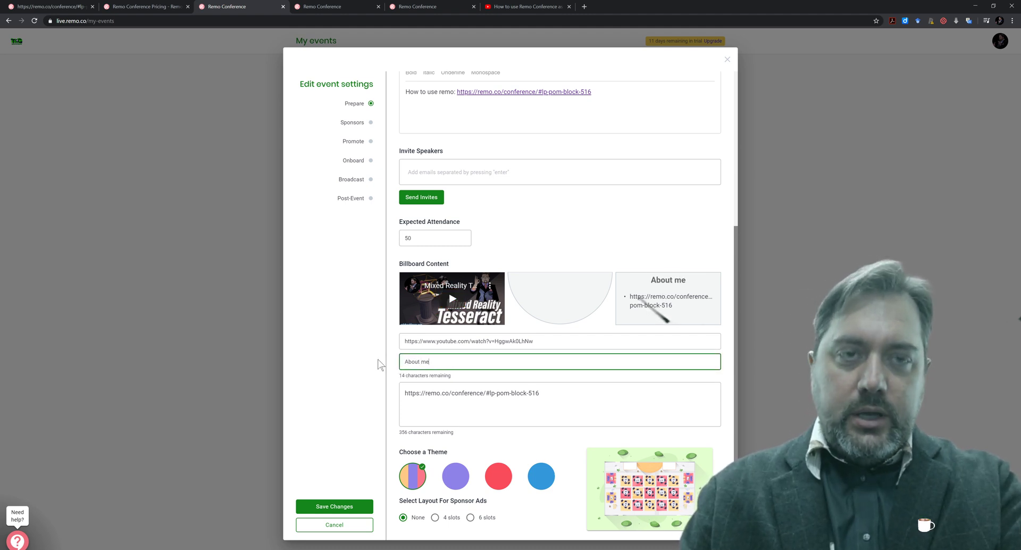
pyautogui.write('.')
pyautogui.press('BackSpace')
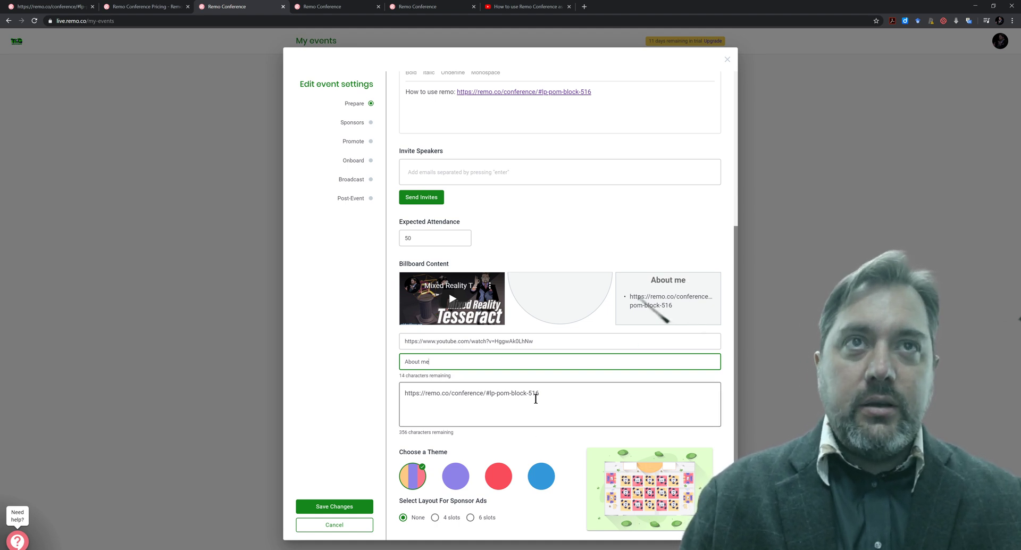
# Replace the link in the billboard body text with the host's personal website address
pyautogui.moveTo(543, 394); pyautogui.dragTo(357, 395)
pyautogui.write('htt')
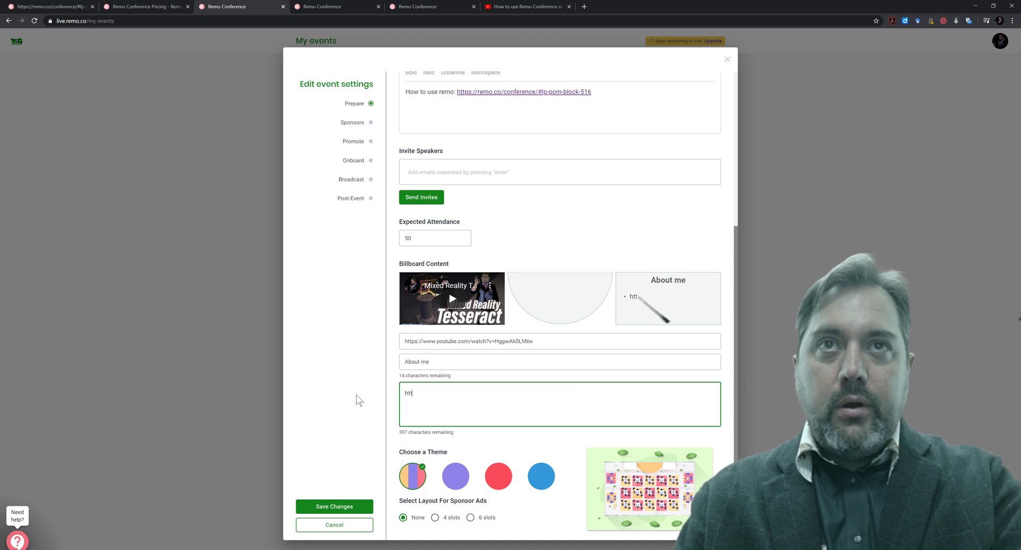
pyautogui.write('p://erichawk')
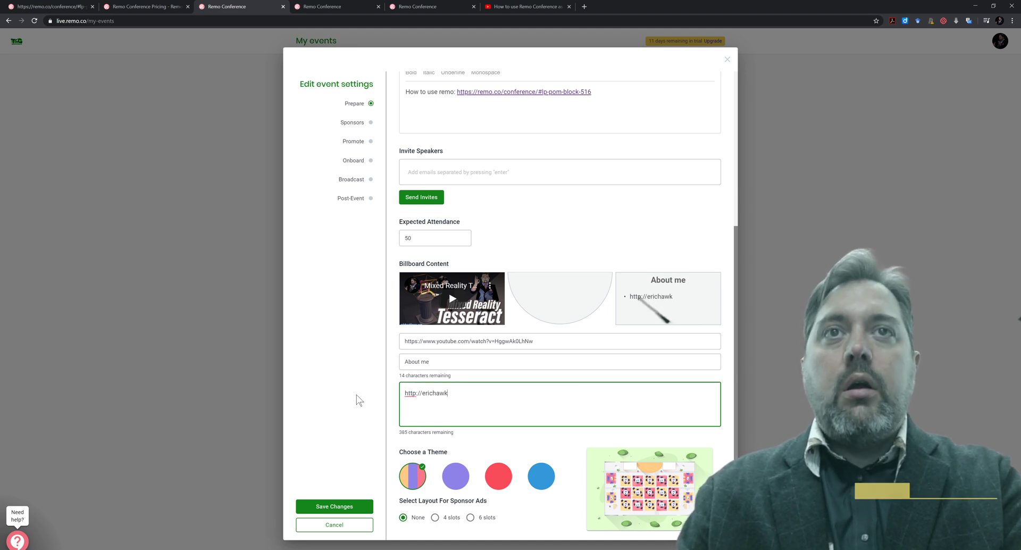
pyautogui.write('inson.com')
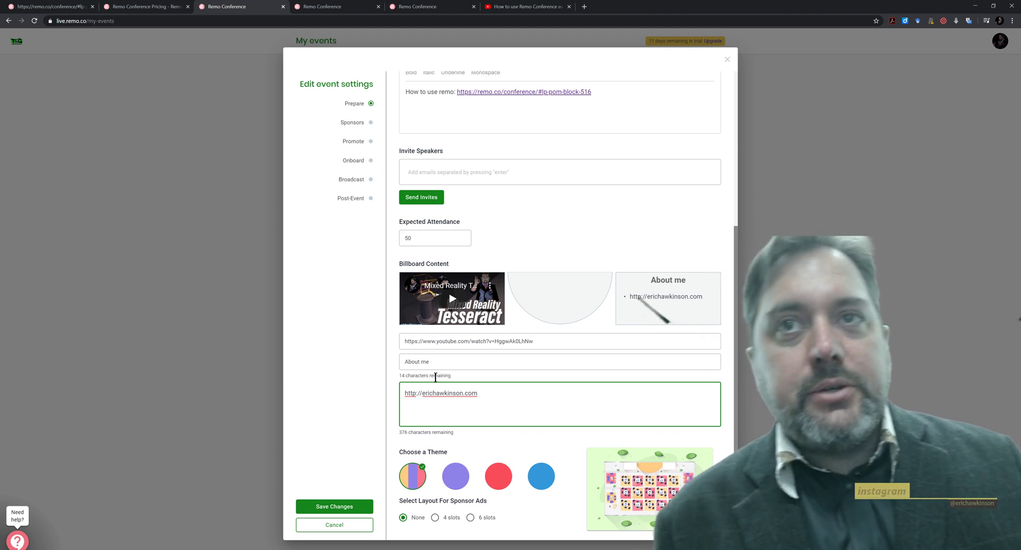
# Review the event's Sponsors, Promote, Onboard, Broadcast and Post-Event settings, and save the event changes
pyautogui.click(370, 123)
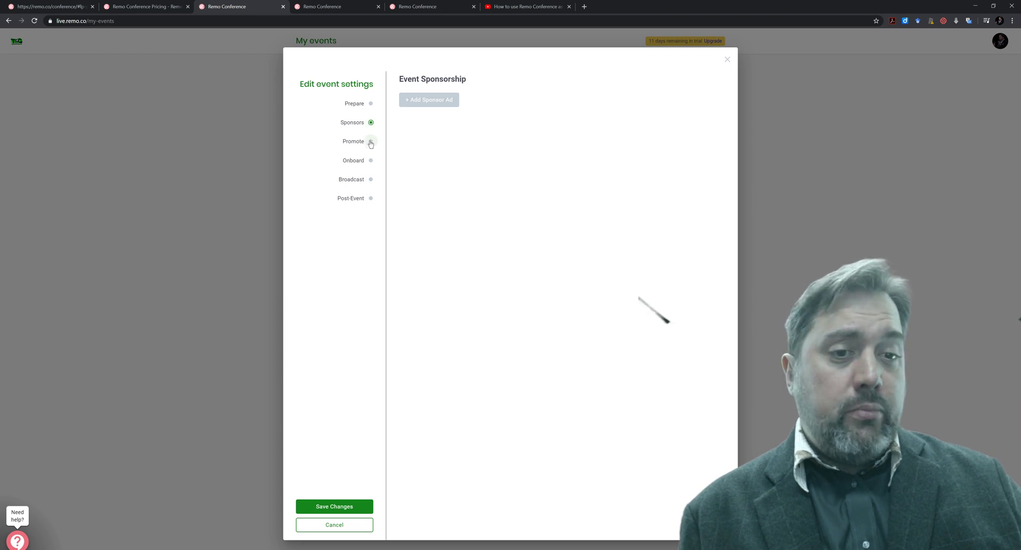
pyautogui.click(371, 143)
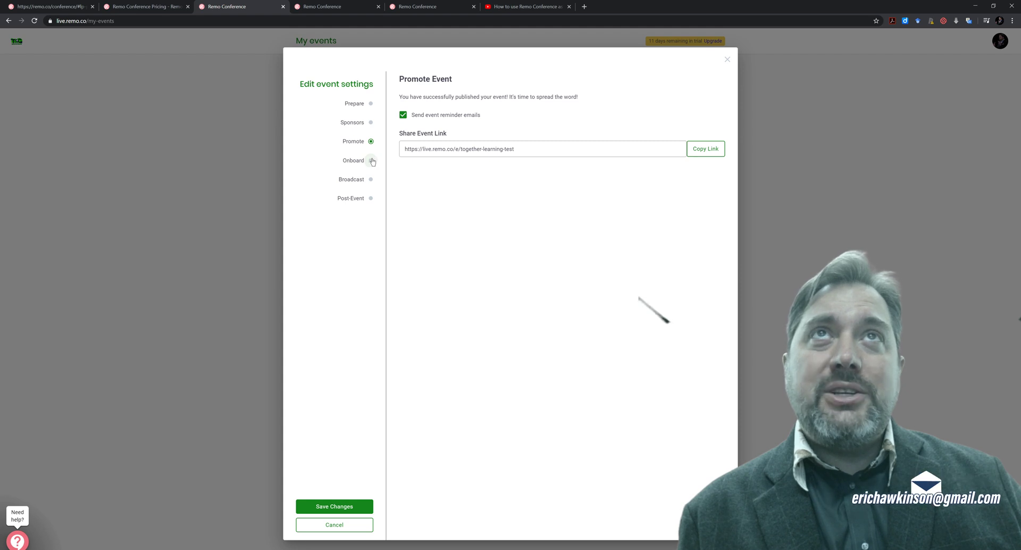
pyautogui.click(372, 161)
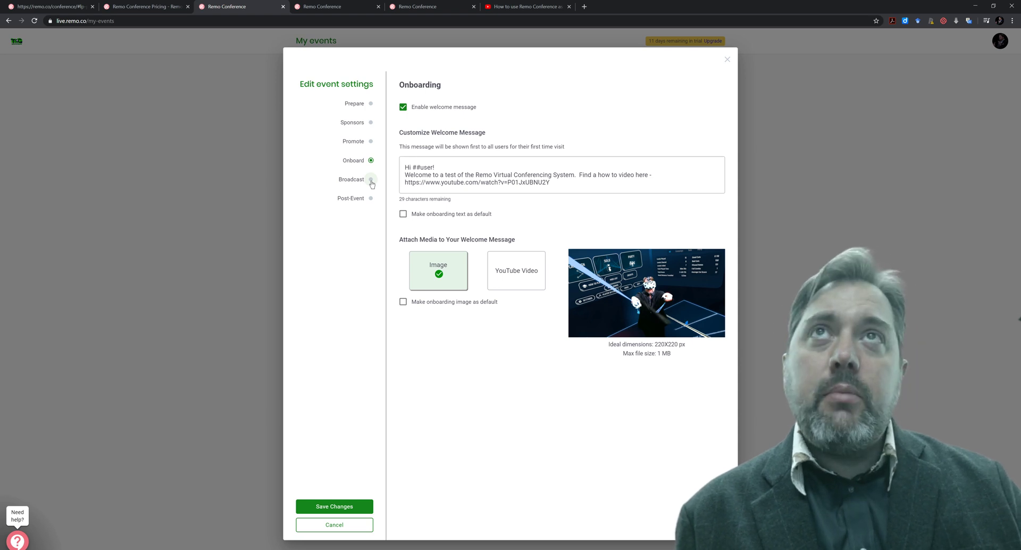
pyautogui.click(372, 180)
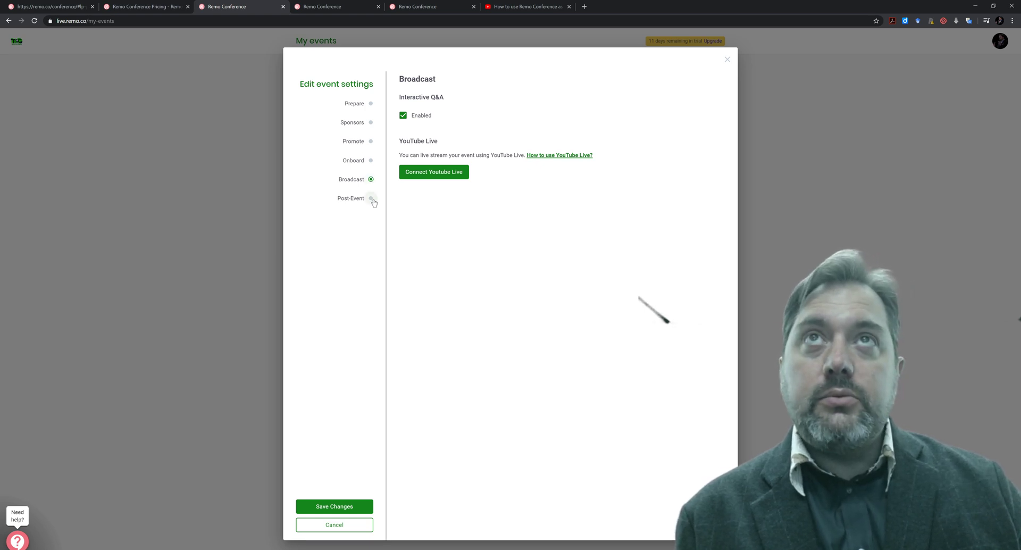
pyautogui.click(372, 199)
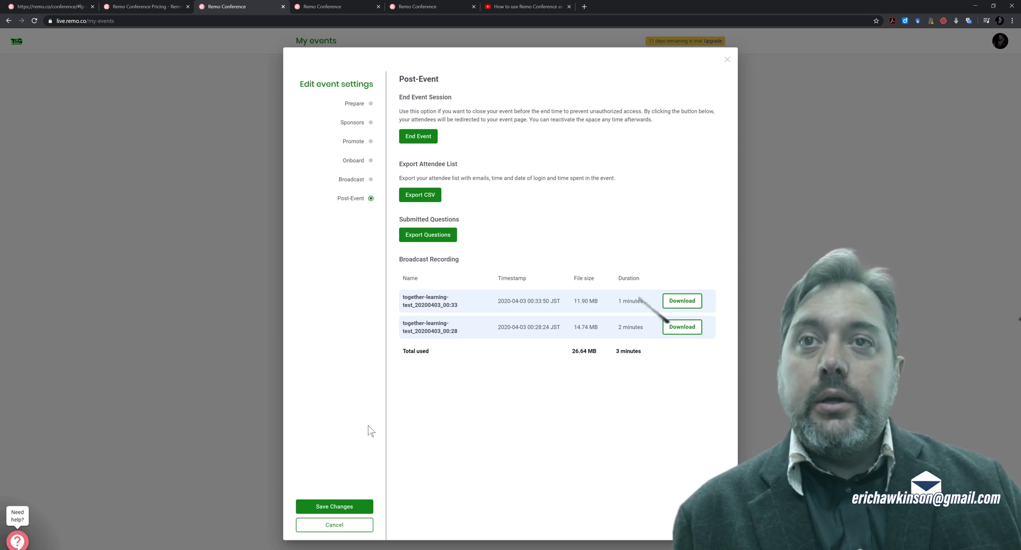
pyautogui.click(337, 502)
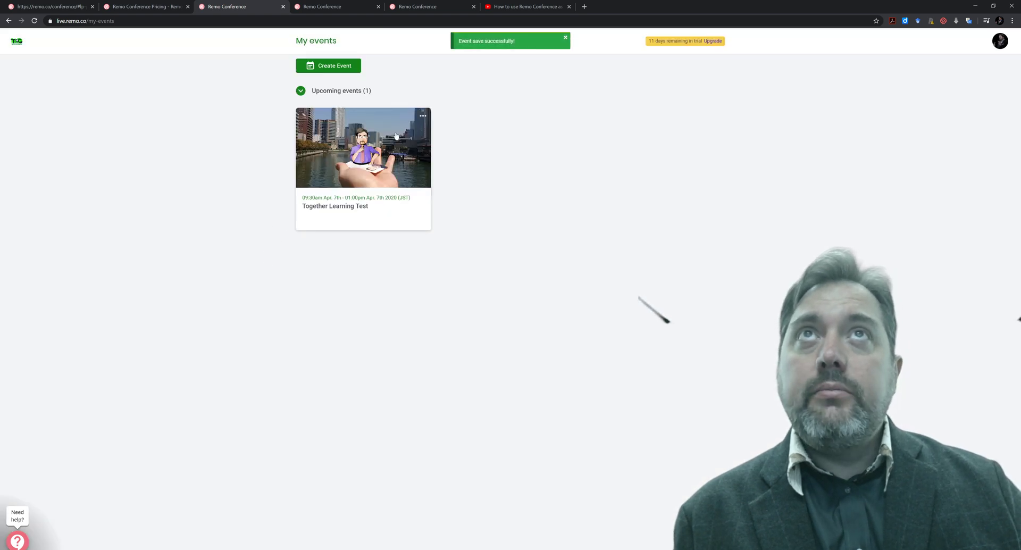
# View the landing page of the Together Learning Test event and join the event from there
pyautogui.click(425, 116)
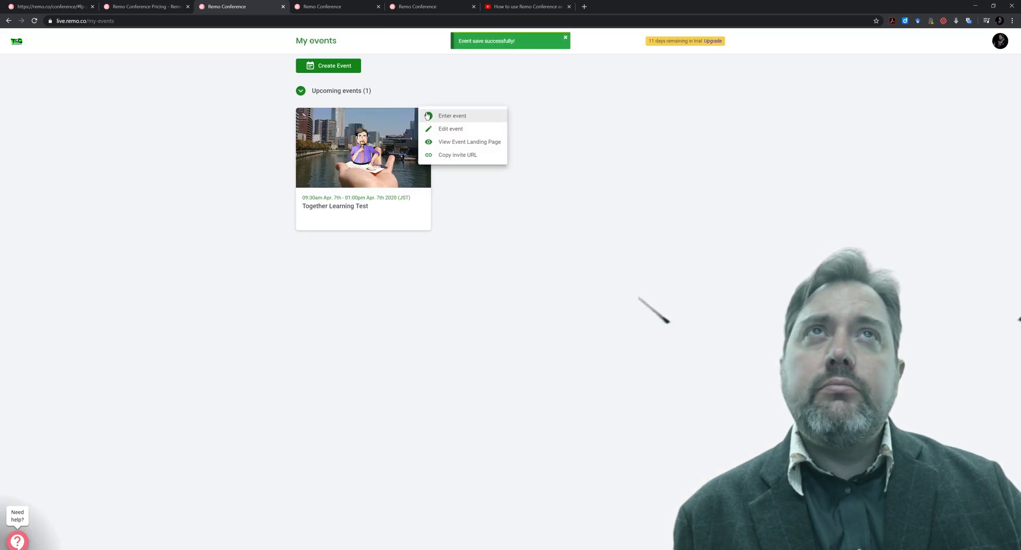
pyautogui.click(449, 142)
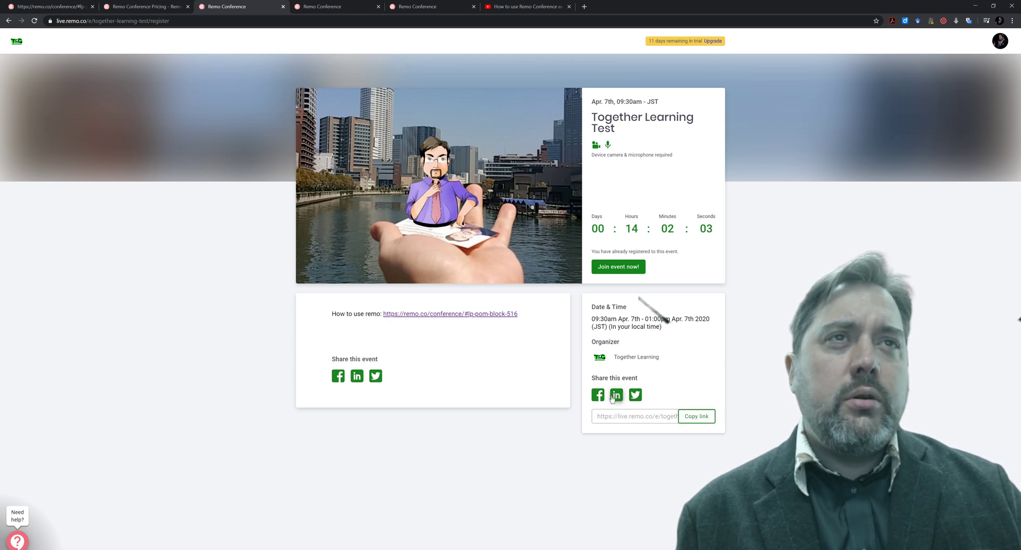
pyautogui.click(633, 266)
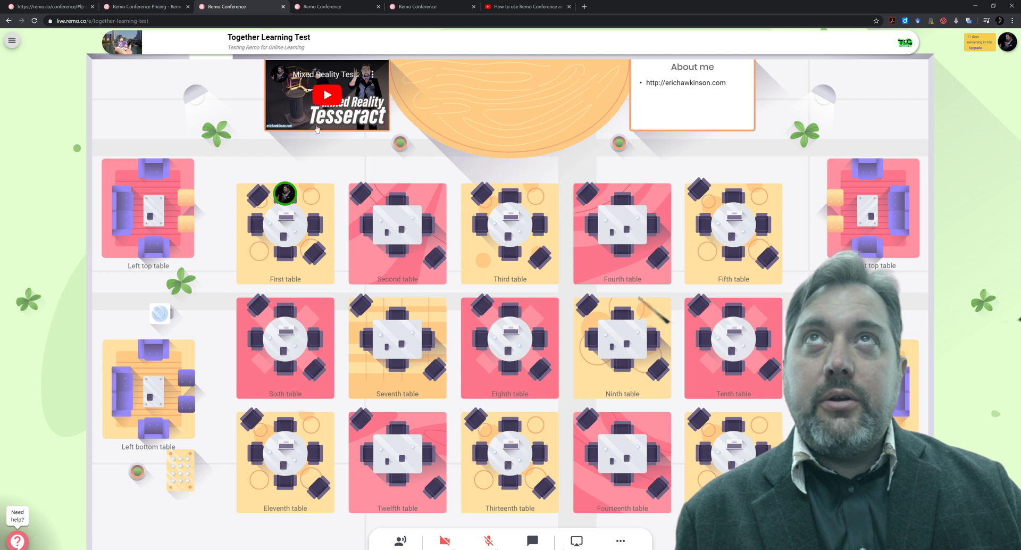
# Move to the second table, go back to the first table, and rejoin the second table
pyautogui.moveTo(682, 108)
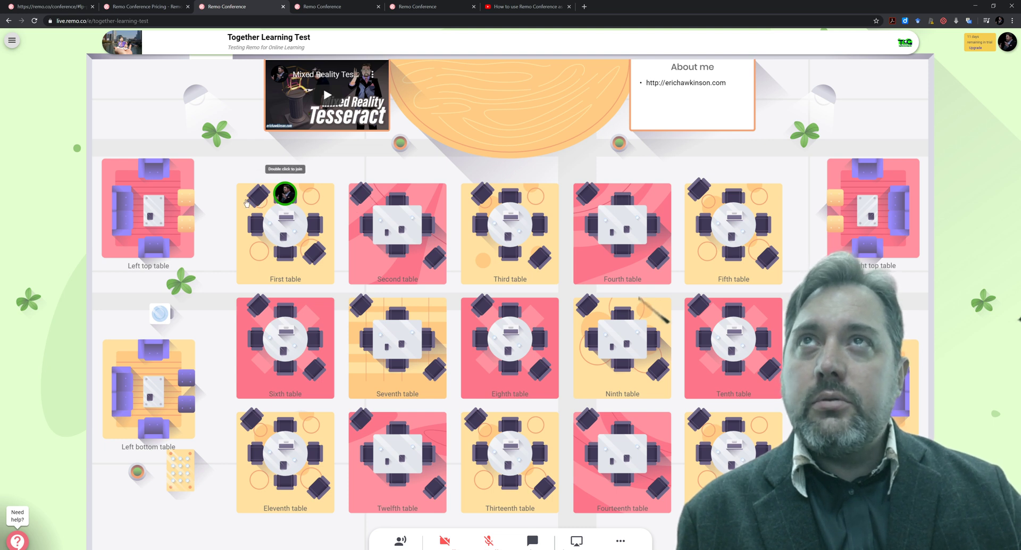
pyautogui.doubleClick(413, 213)
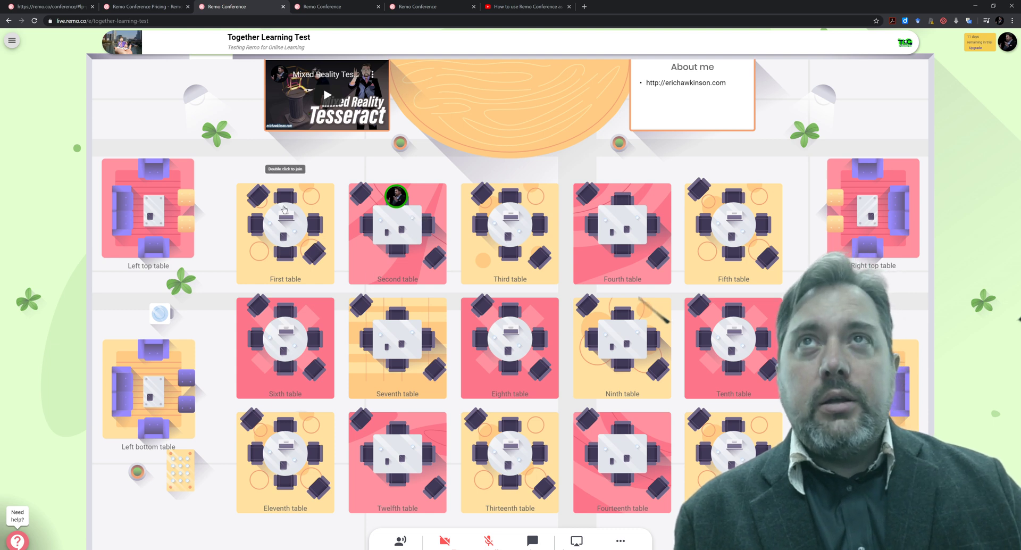
pyautogui.doubleClick(285, 209)
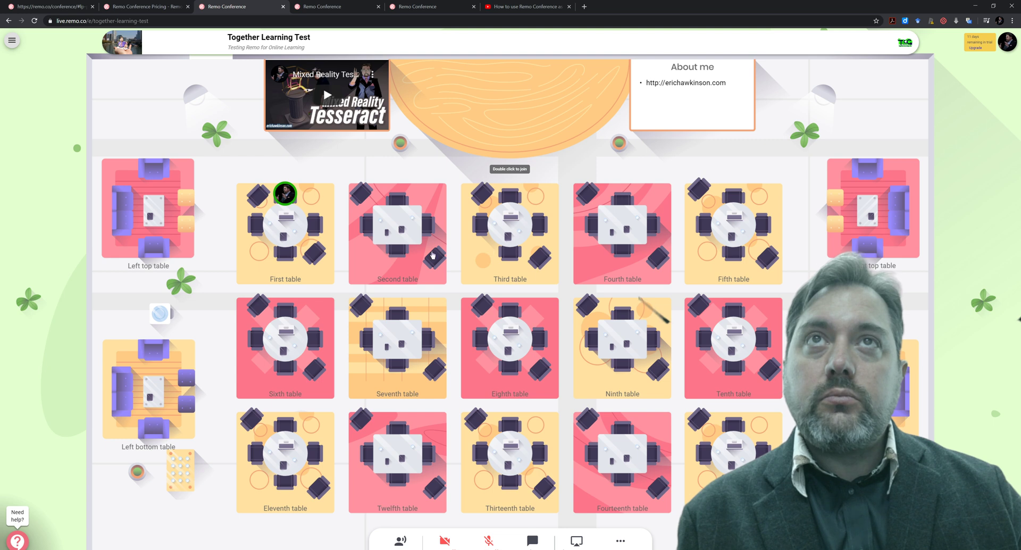
pyautogui.doubleClick(397, 203)
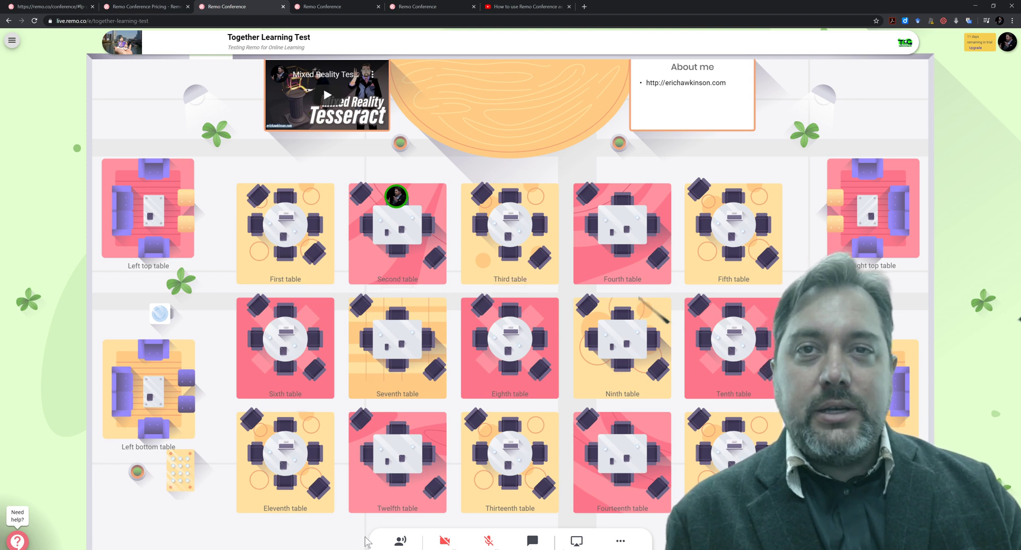
# Check the broadcast start choices without starting a broadcast, and look over the additional event tools
pyautogui.click(400, 541)
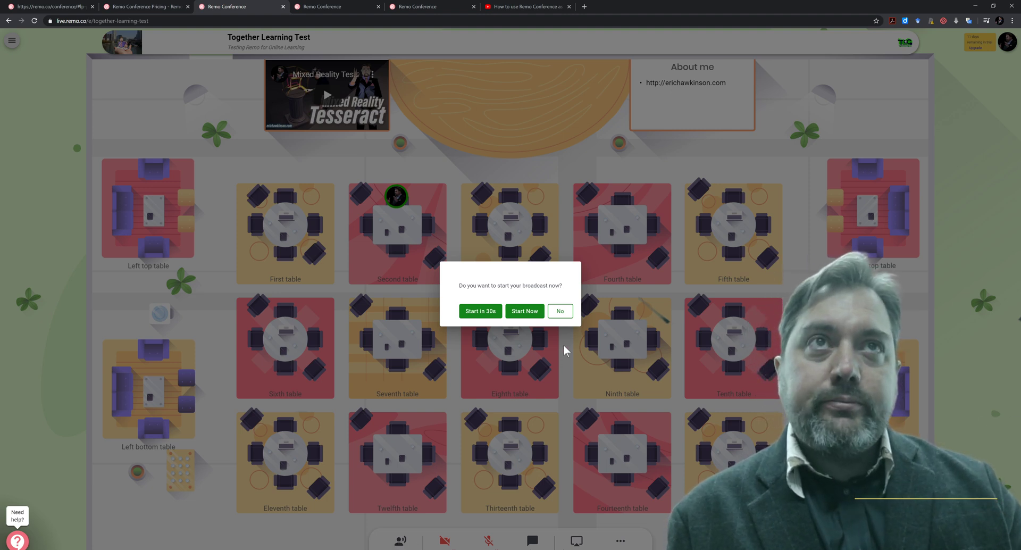
pyautogui.click(563, 313)
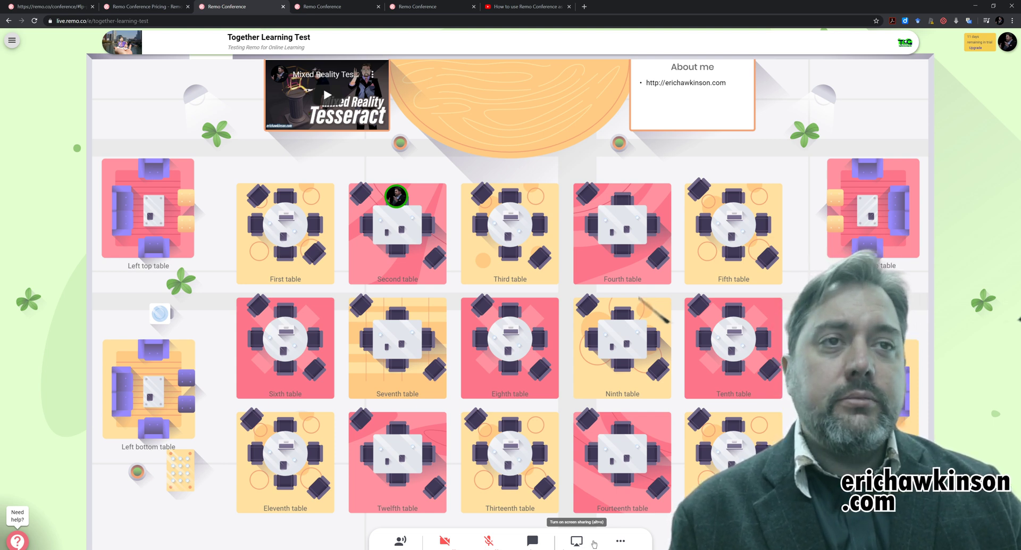
pyautogui.click(620, 541)
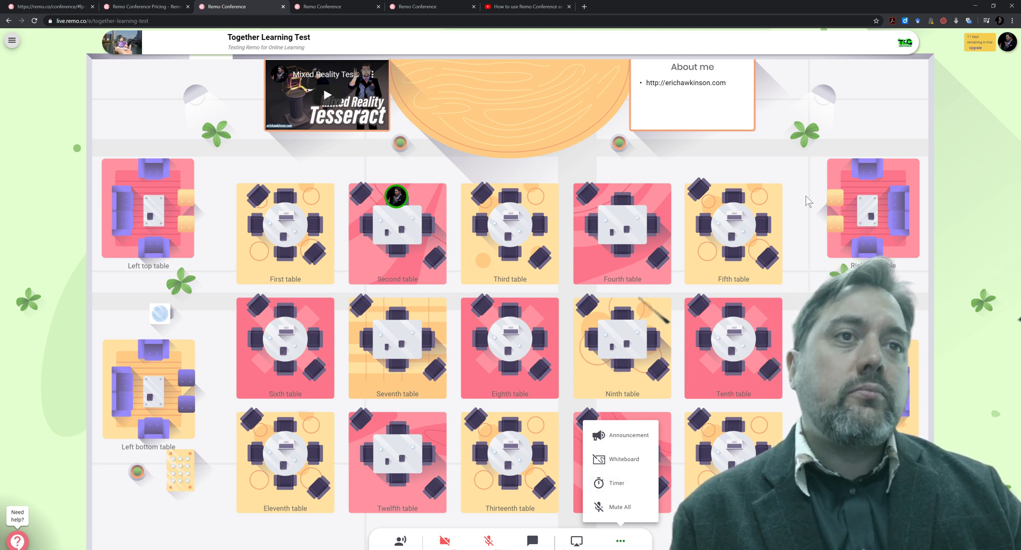
pyautogui.click(665, 540)
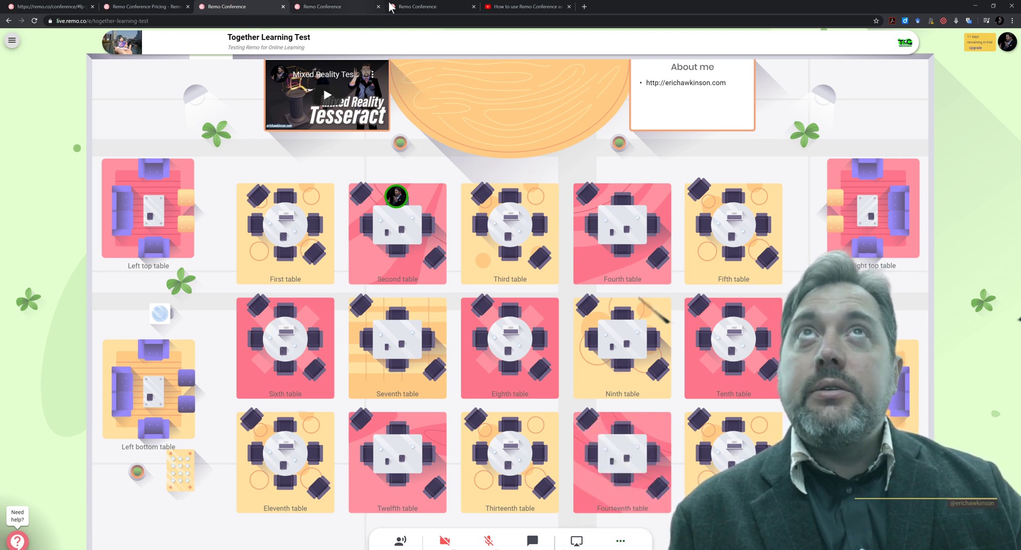
# Switch through the other browser tabs that have the Together Learning Test event open
pyautogui.click(420, 6)
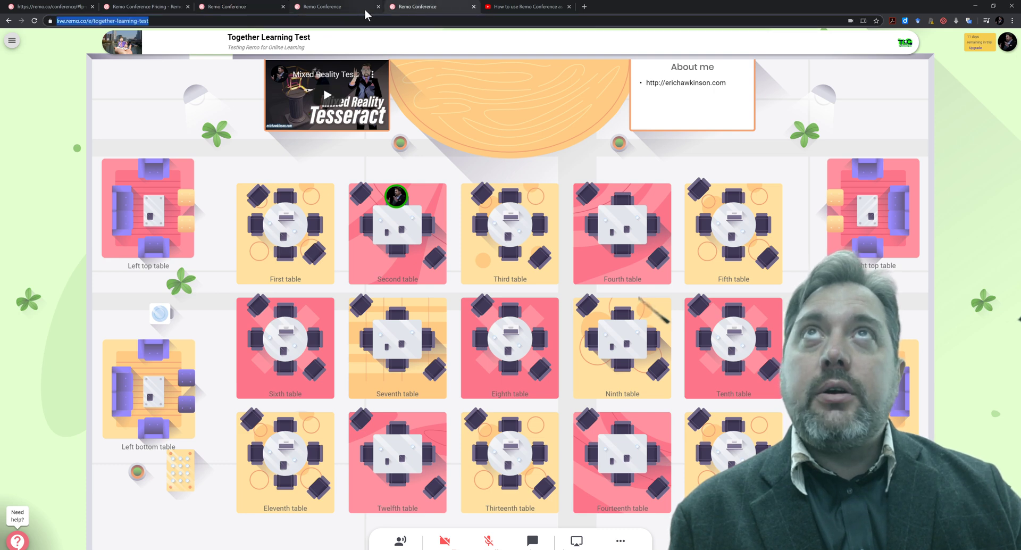
pyautogui.click(319, 6)
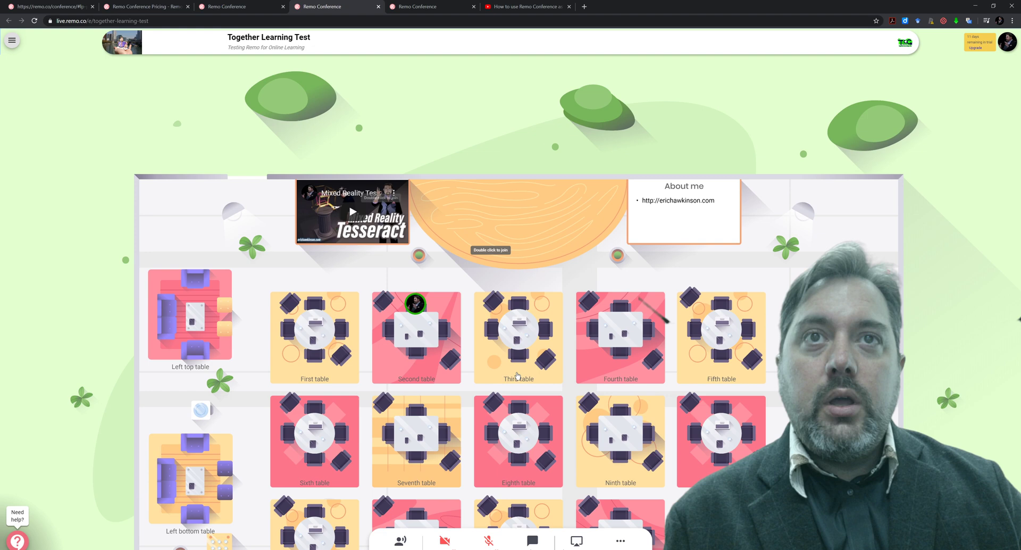
# Examine the event's table layout up close and as a whole floor plan, and return to the Remo Conference landing page
pyautogui.moveTo(517, 375); pyautogui.dragTo(489, 275)
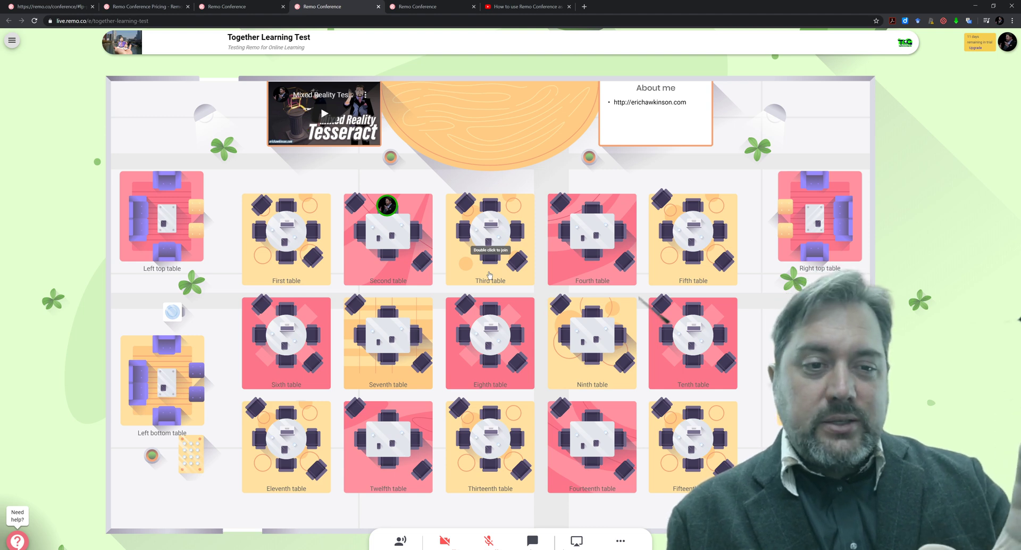
pyautogui.scroll(5, 477, 274)
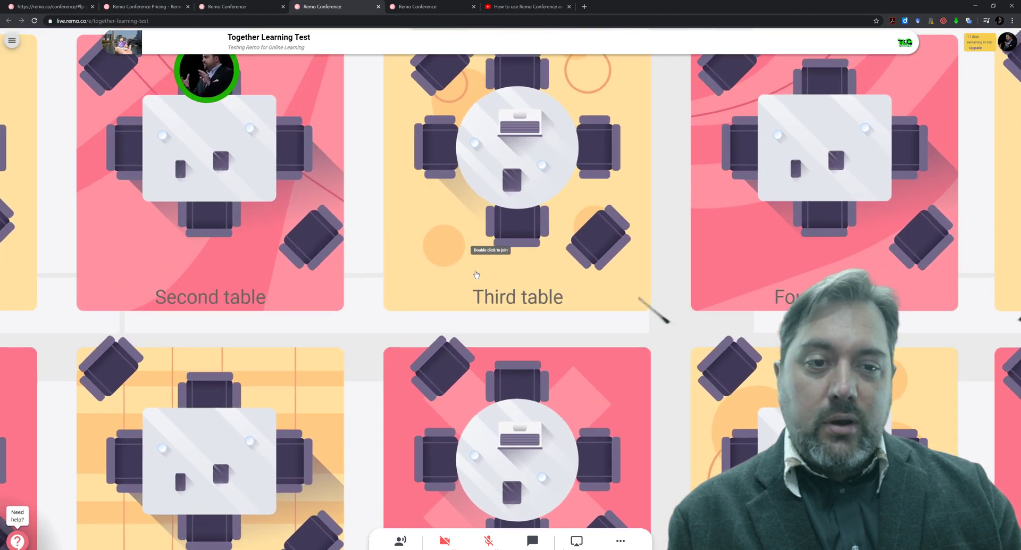
pyautogui.moveTo(431, 315); pyautogui.dragTo(523, 388)
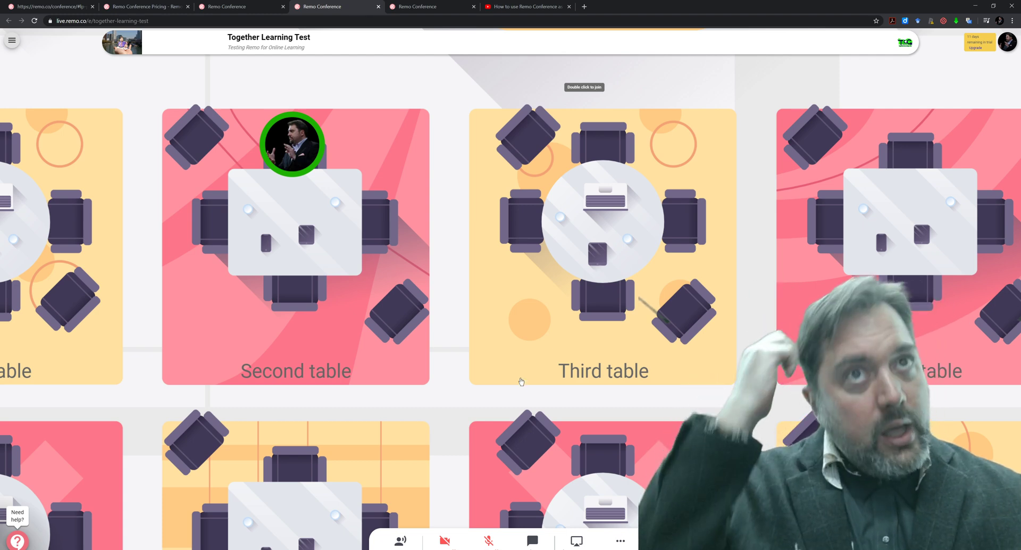
pyautogui.scroll(-5, 523, 388)
pyautogui.scroll(-3, 498, 368)
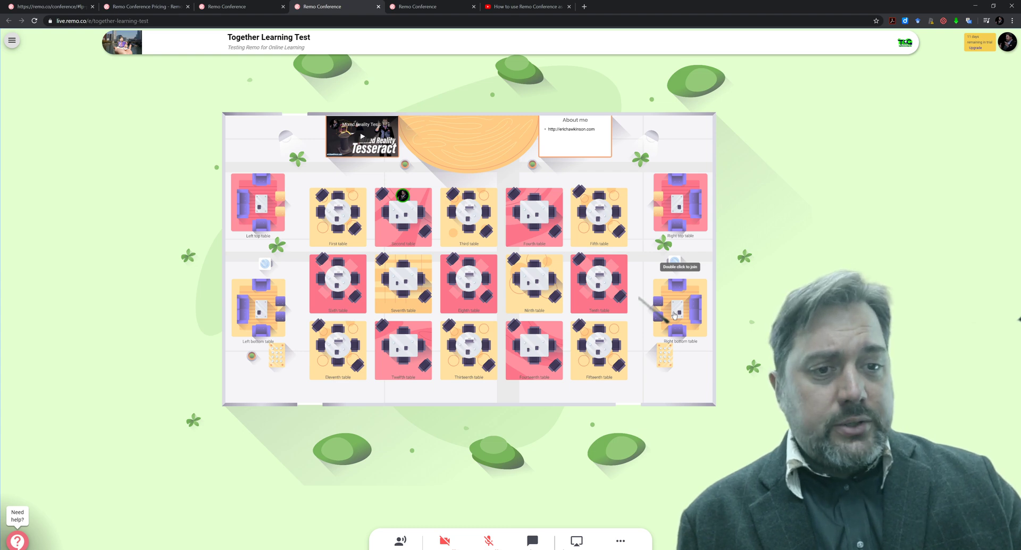
pyautogui.scroll(3, 495, 282)
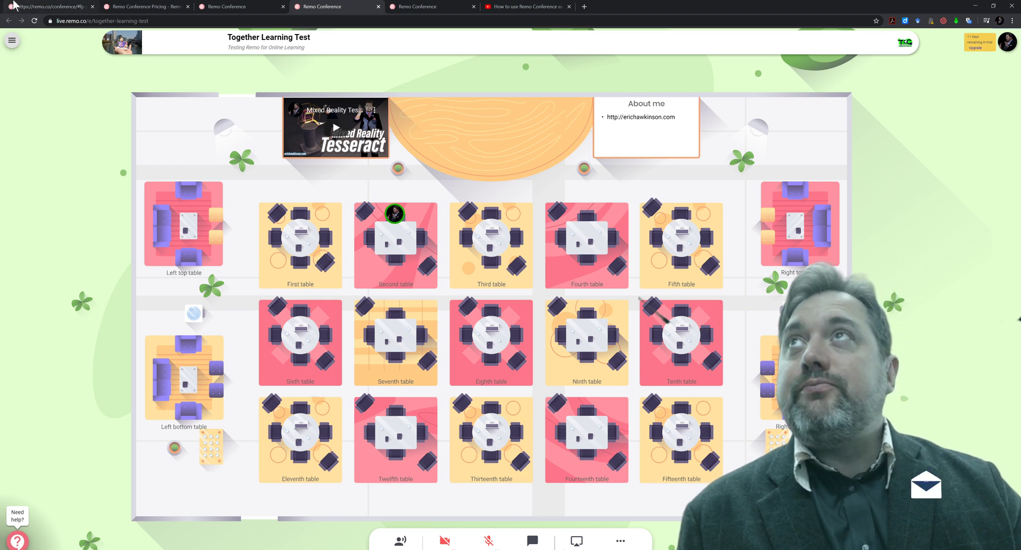
pyautogui.click(35, 7)
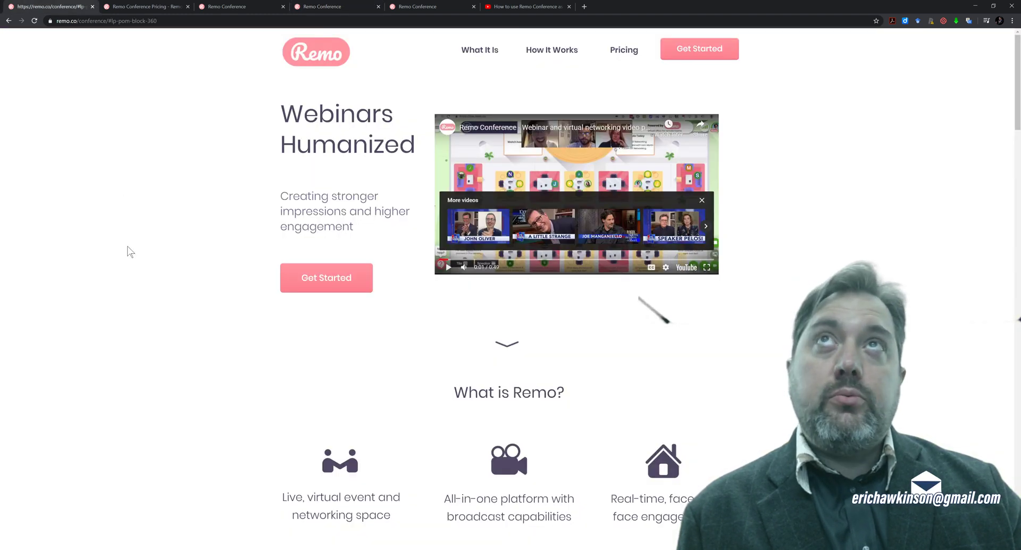